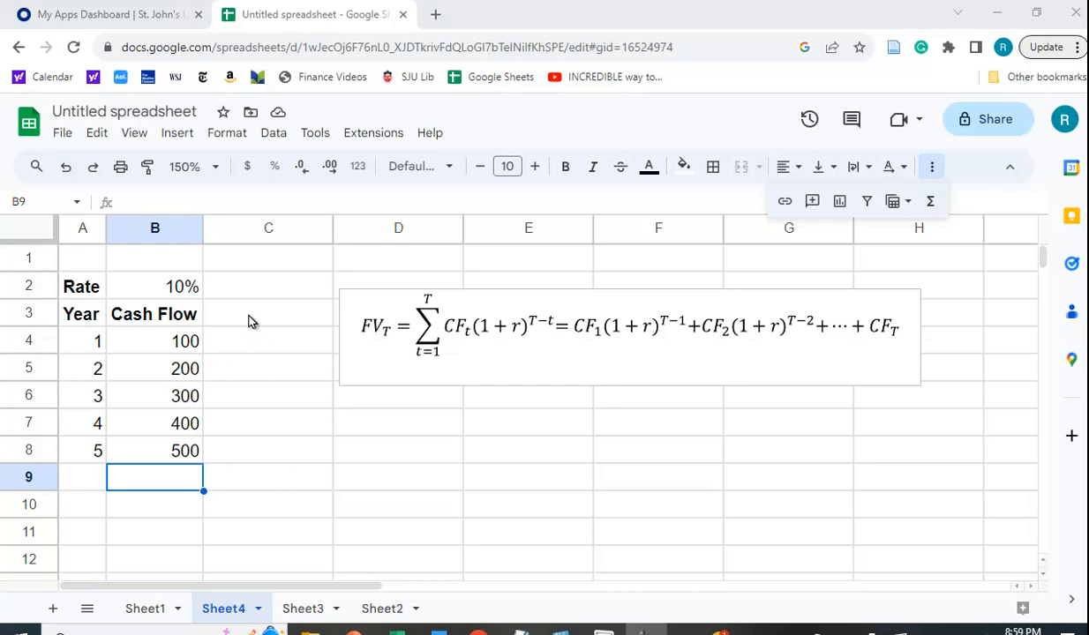
Step: Add the column heading "FV CFs" in cell C3, beside the Cash Flow heading
{"action": "left_click", "coordinate": [250, 321]}
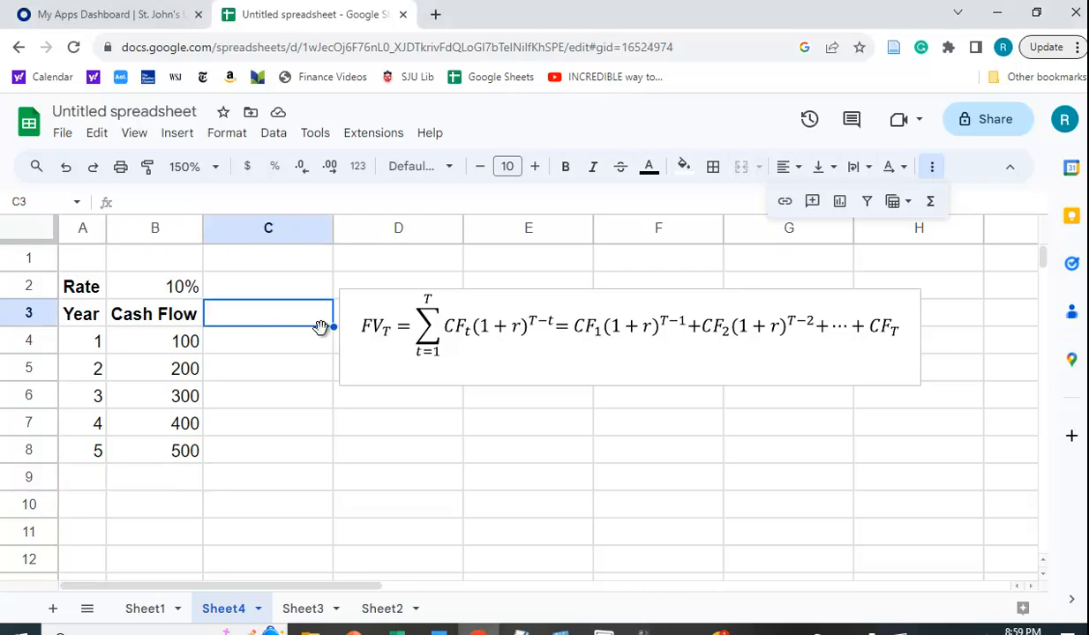
{"action": "type", "text": "FV"}
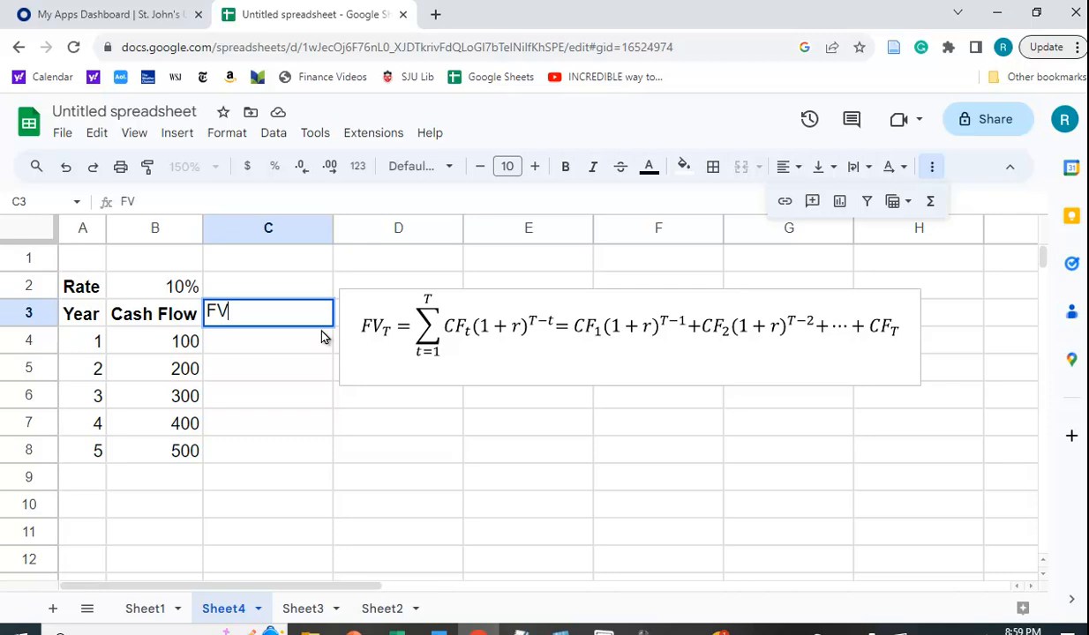
{"action": "type", "text": " CFs"}
{"action": "key", "text": "Return"}
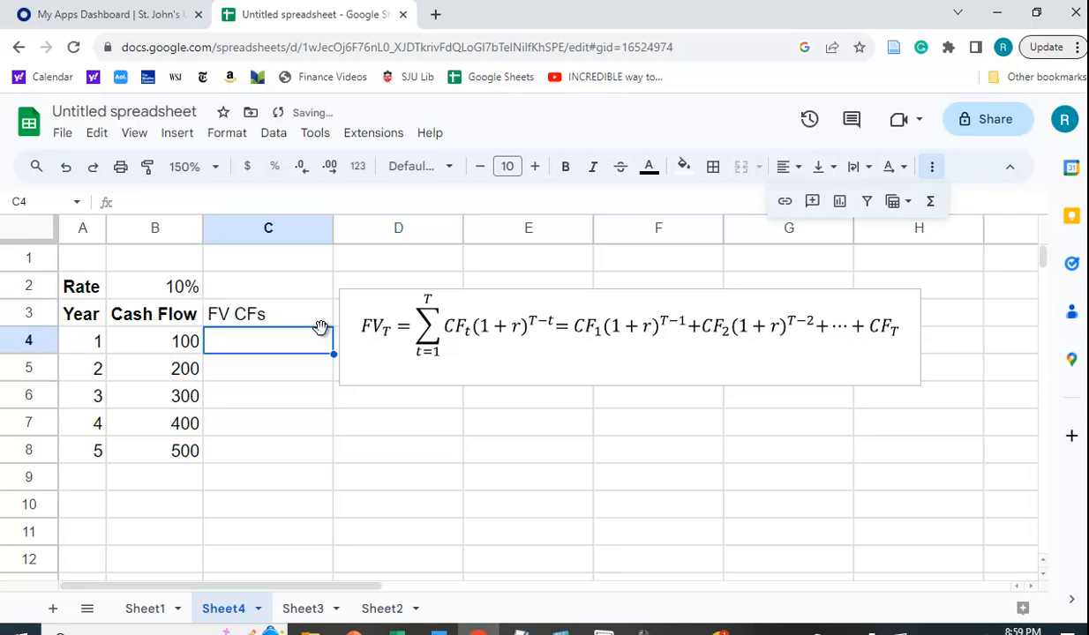
Step: Enter the future value formula =B4*(1+B$2)^(A$8-A4) in cell C4 for the year 1 cash flow
{"action": "type", "text": "="}
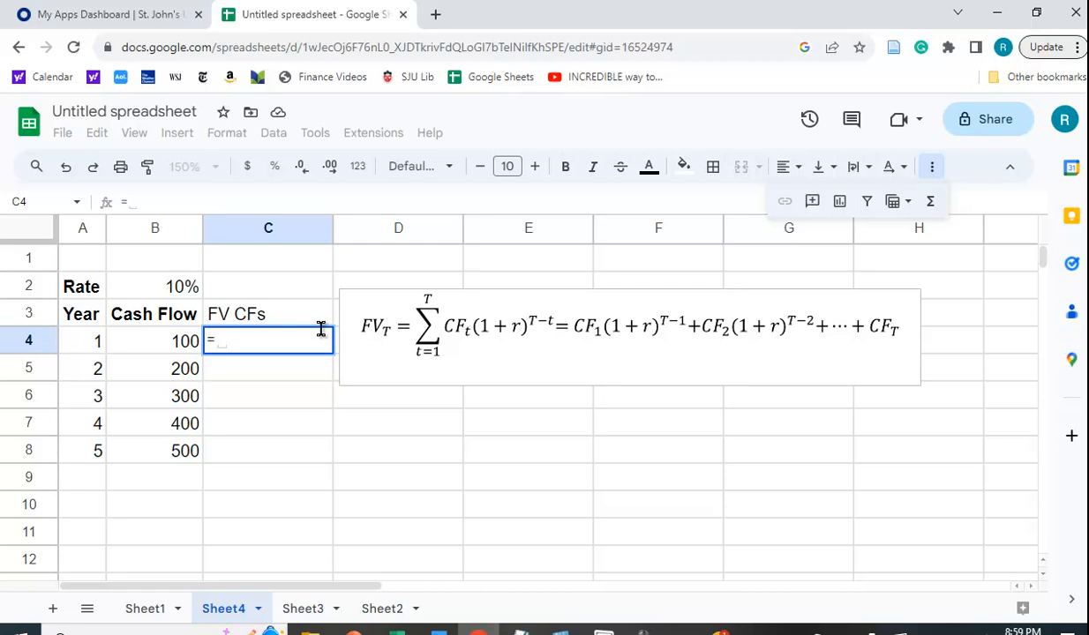
{"action": "left_click", "coordinate": [183, 344]}
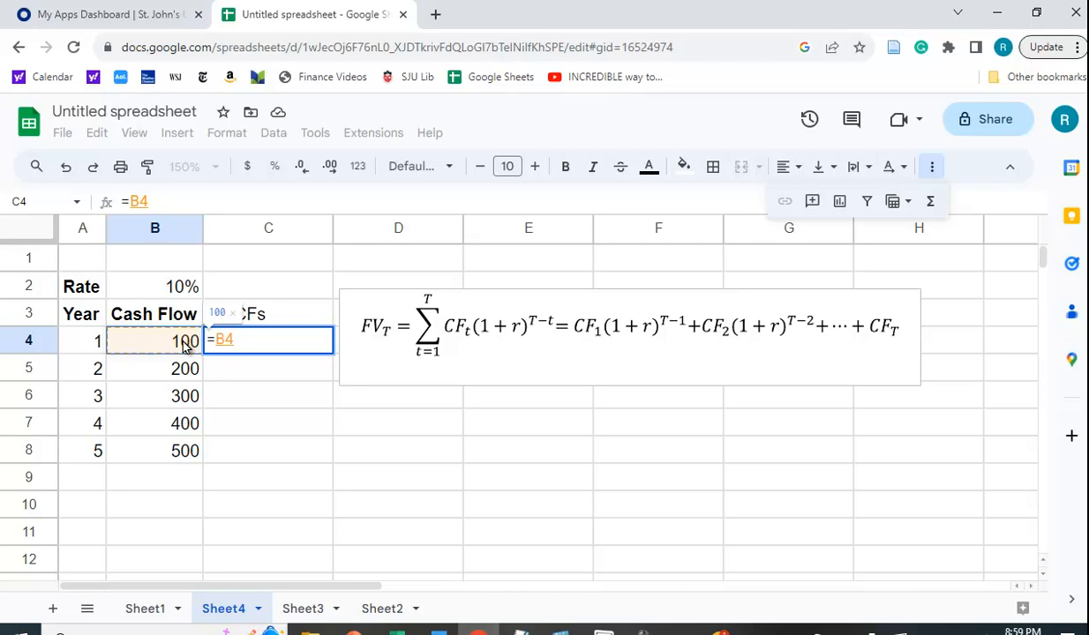
{"action": "type", "text": "*(1"}
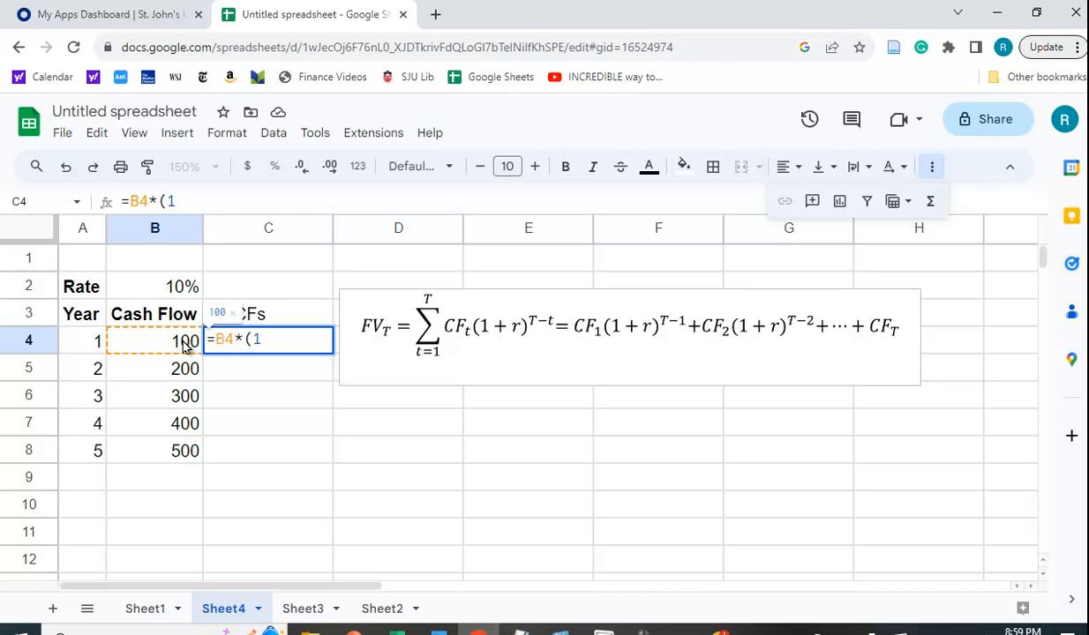
{"action": "type", "text": "+"}
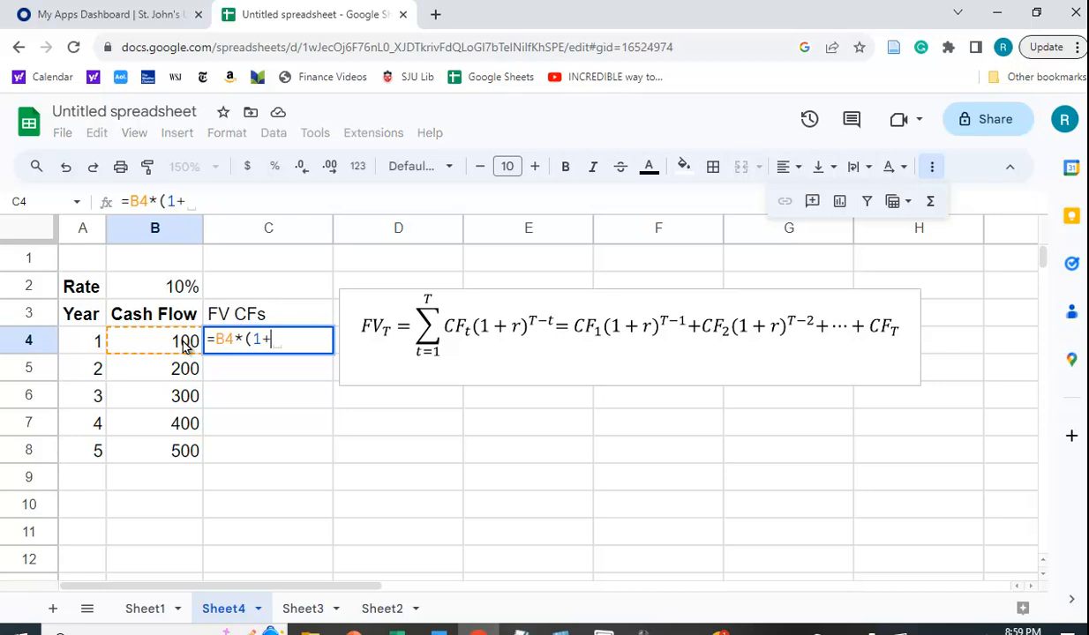
{"action": "left_click", "coordinate": [174, 289]}
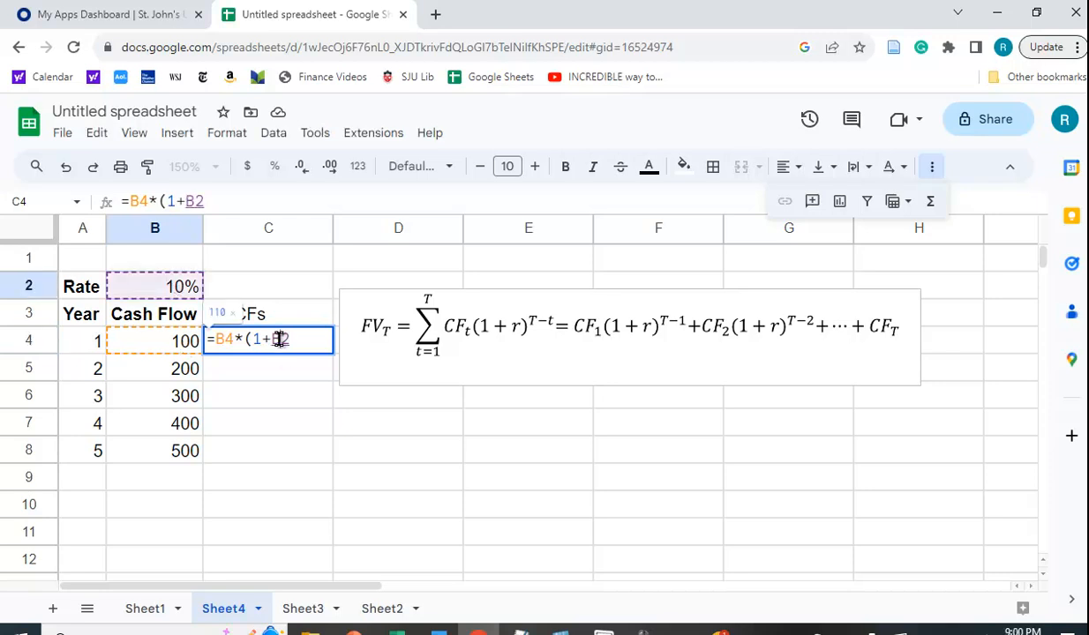
{"action": "type", "text": "$"}
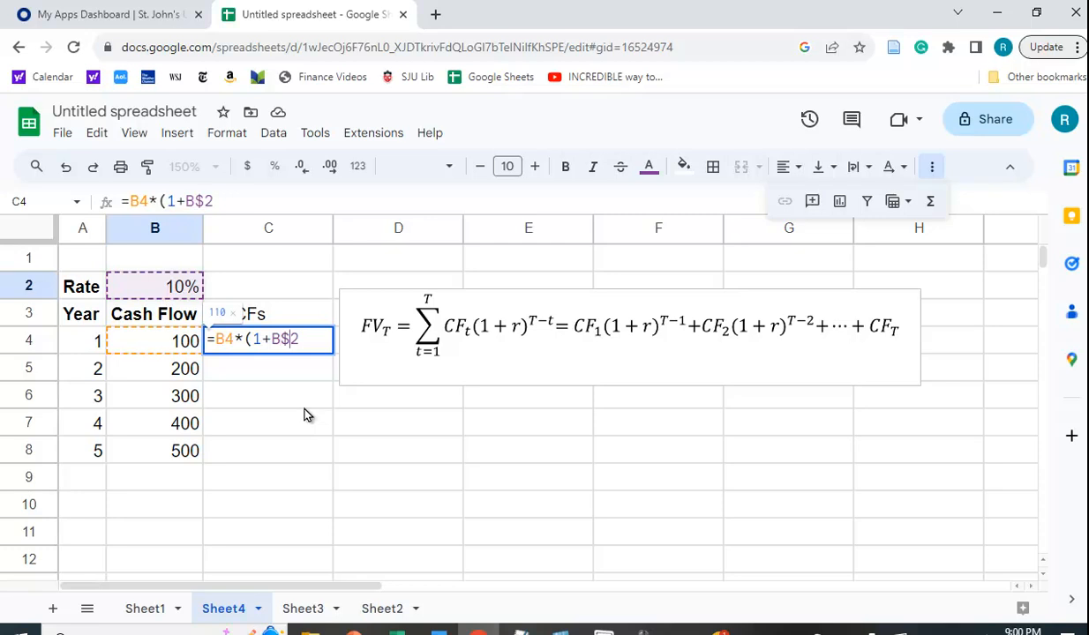
{"action": "key", "text": "Right"}
{"action": "type", "text": ")"}
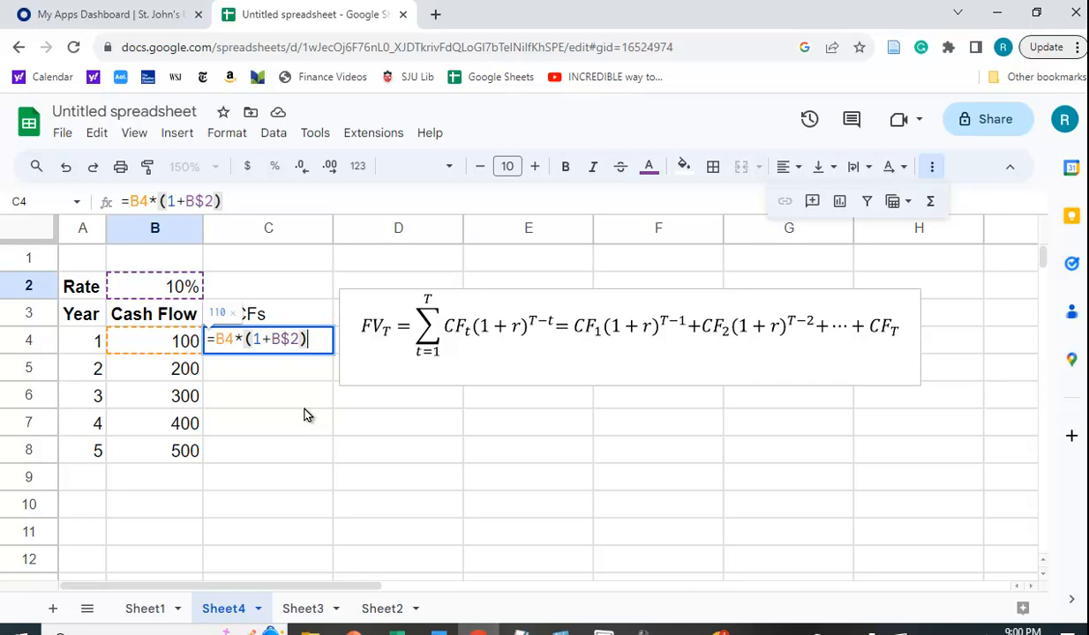
{"action": "type", "text": "^("}
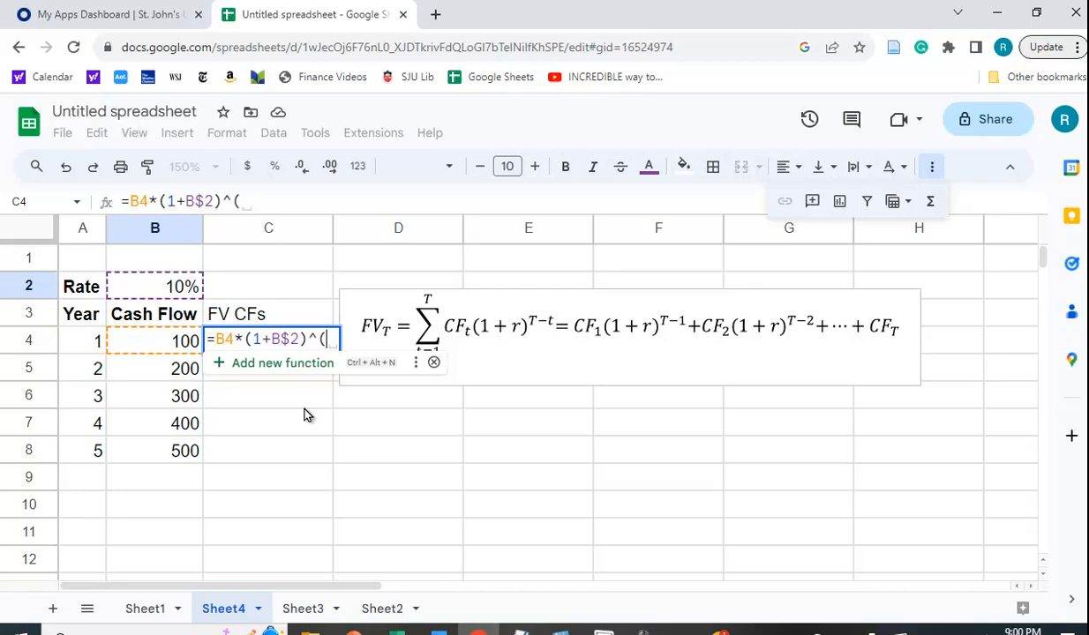
{"action": "left_click", "coordinate": [90, 454]}
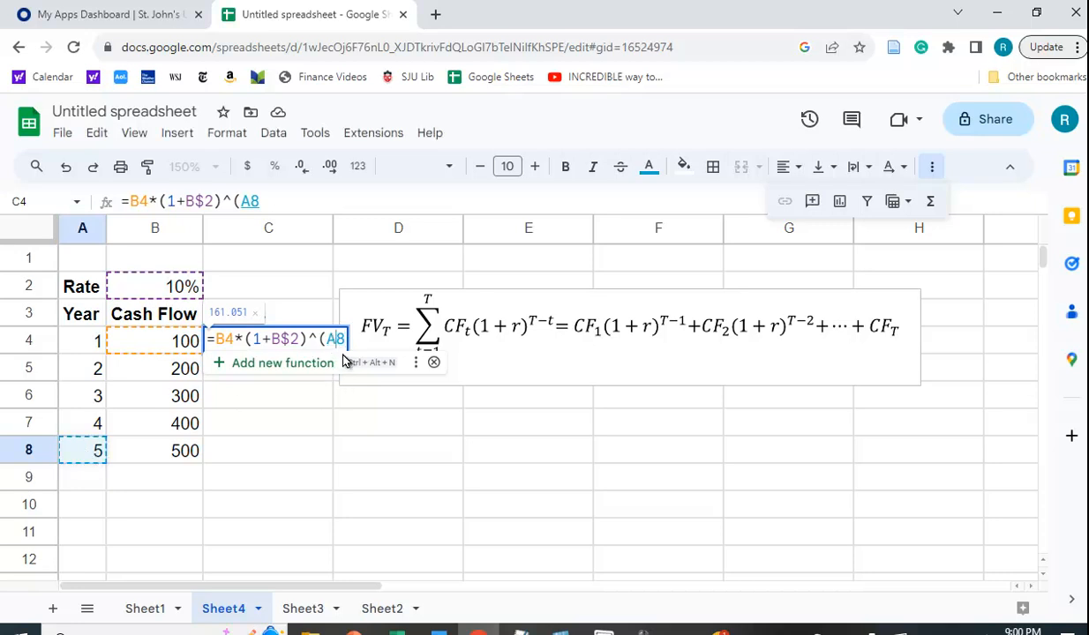
{"action": "key", "text": "F4"}
{"action": "key", "text": "F4"}
{"action": "type", "text": "-"}
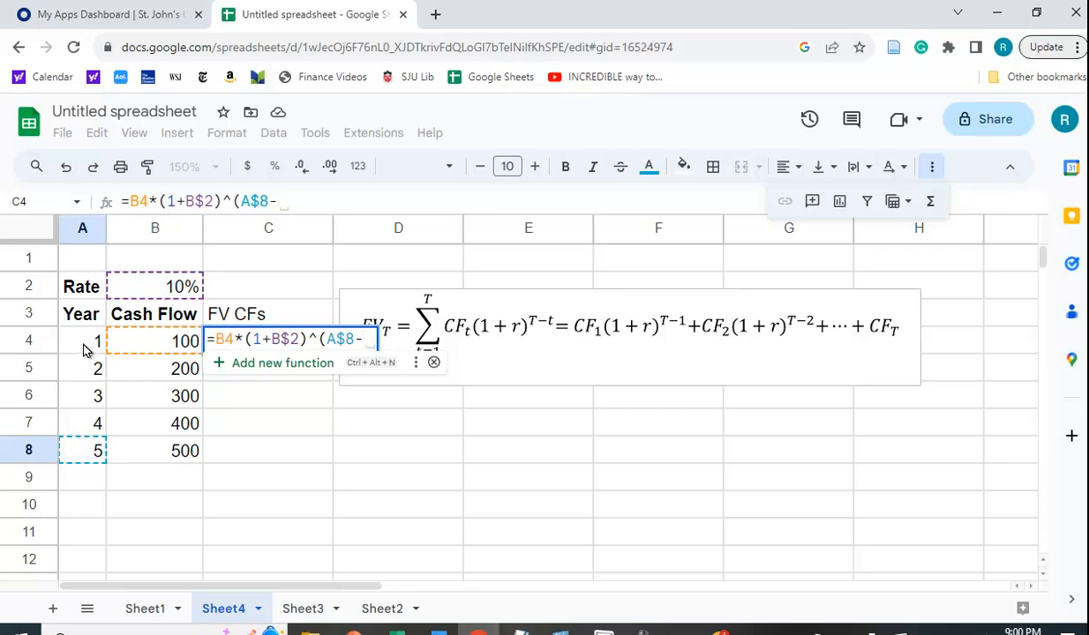
{"action": "left_click", "coordinate": [84, 349]}
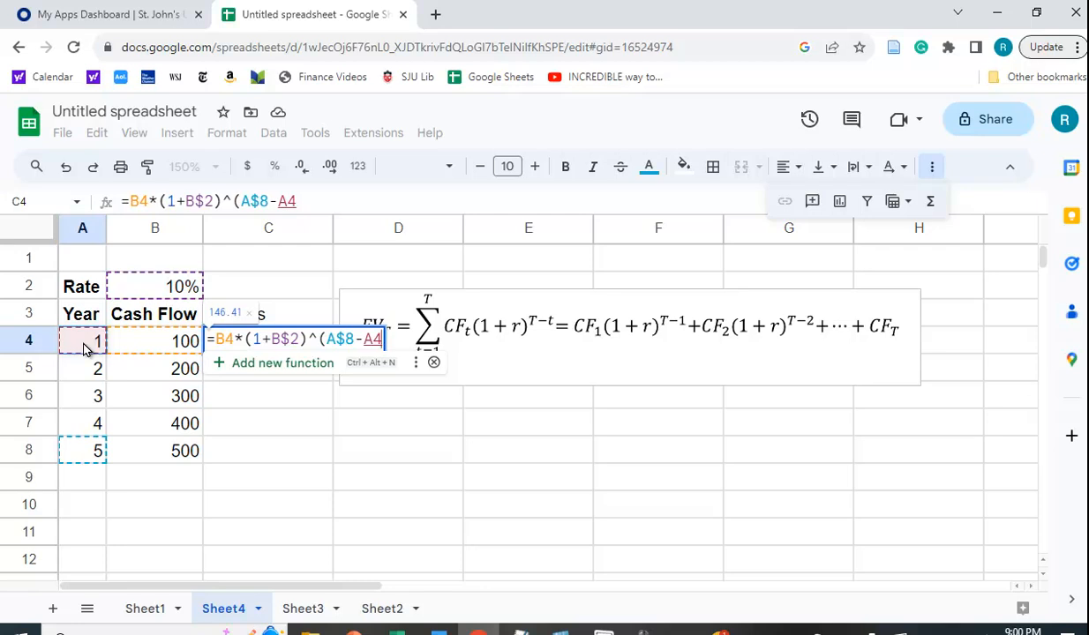
{"action": "type", "text": ")"}
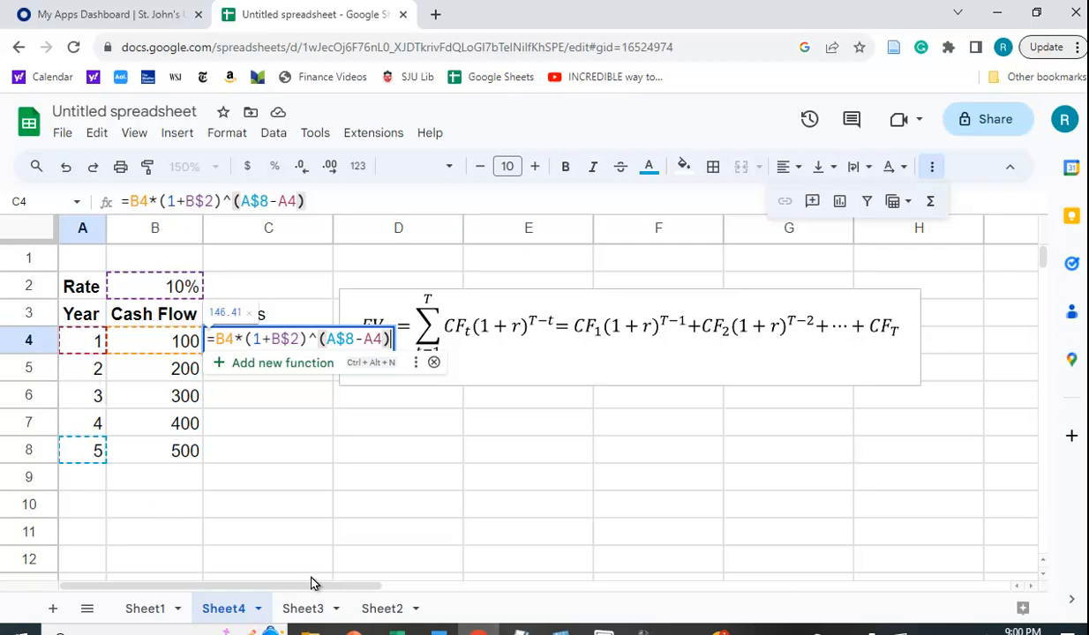
{"action": "key", "text": "Return"}
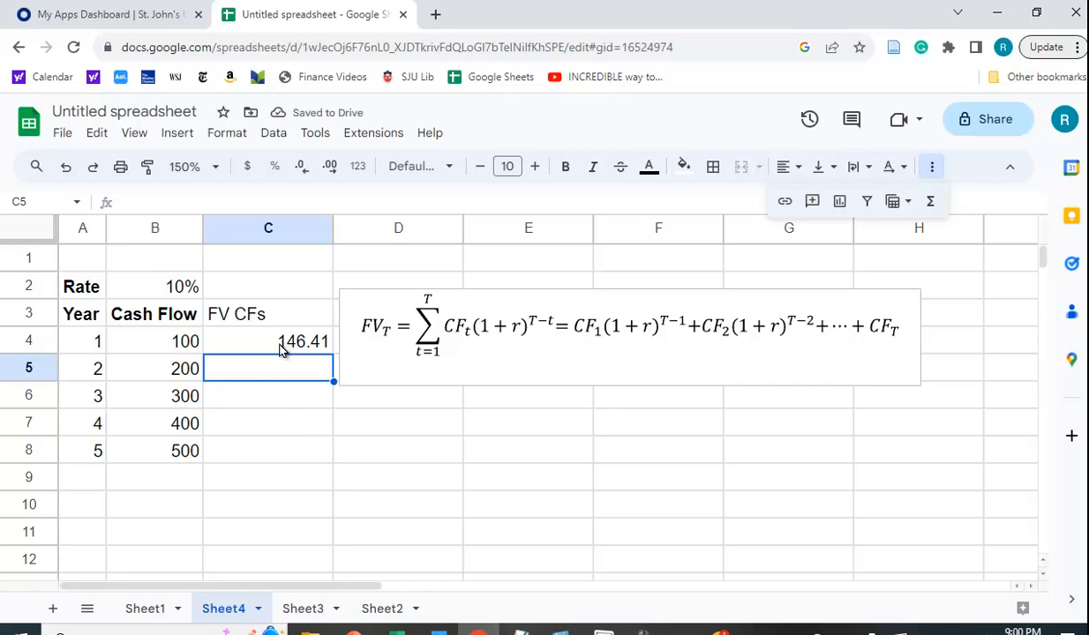
Step: Copy the C4 formula down through C8 and total C4:C8 in cell C9 with the SUM function
{"action": "left_click", "coordinate": [281, 347]}
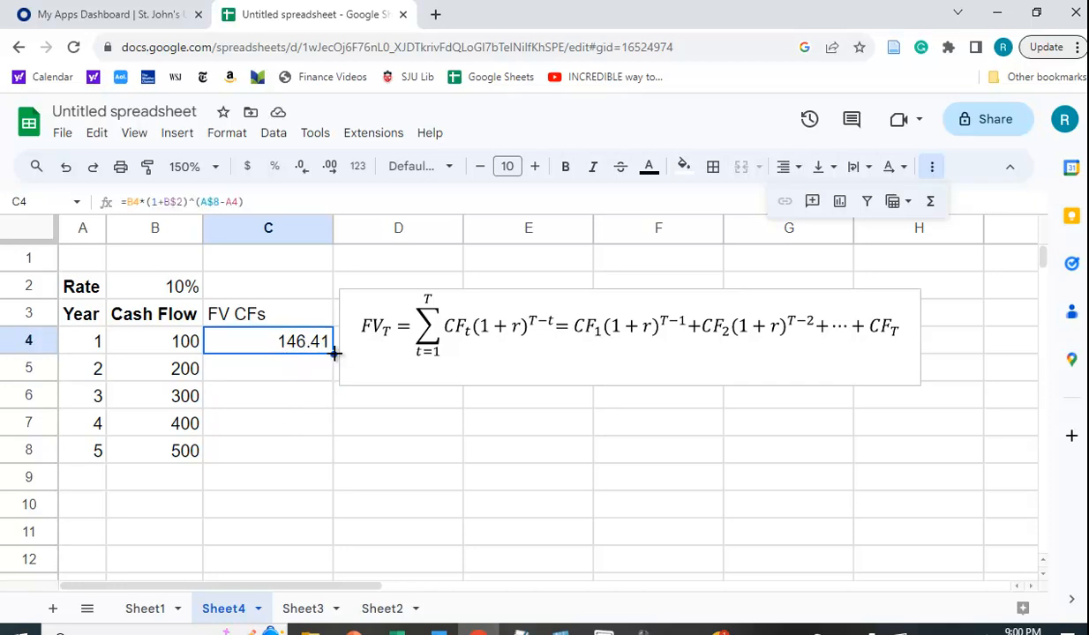
{"action": "left_click_drag", "start_coordinate": [334, 353], "coordinate": [332, 451]}
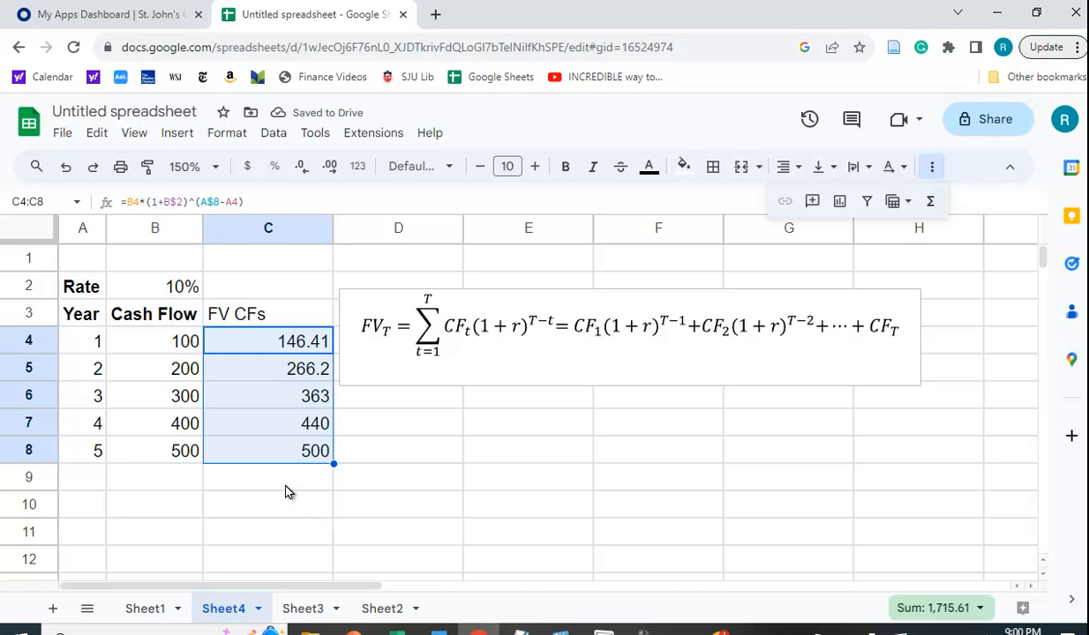
{"action": "left_click", "coordinate": [279, 473]}
{"action": "type", "text": "="}
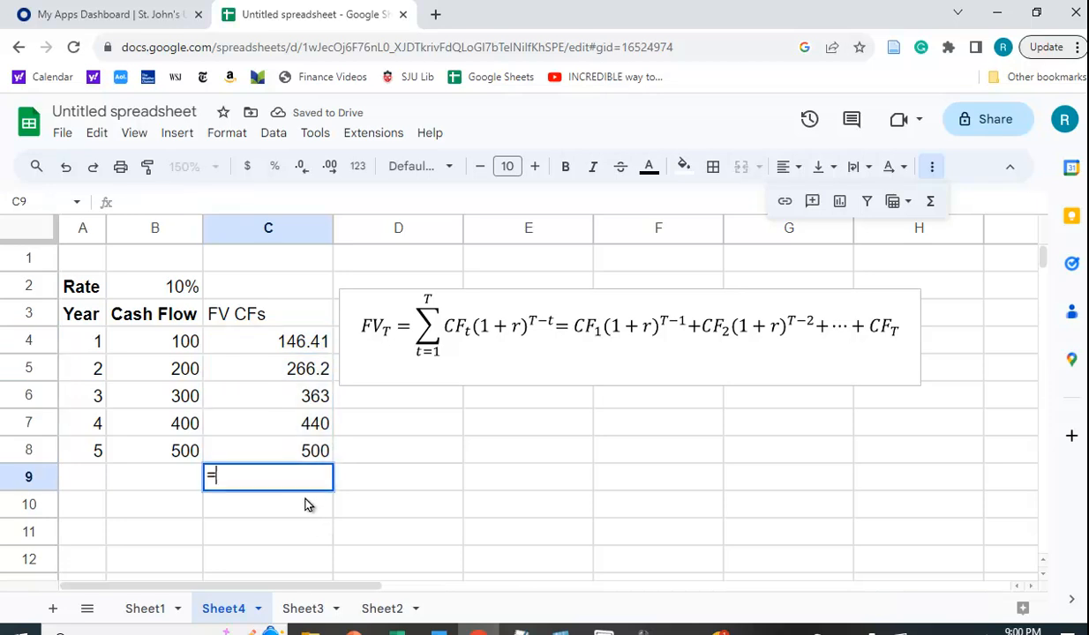
{"action": "type", "text": "sum("}
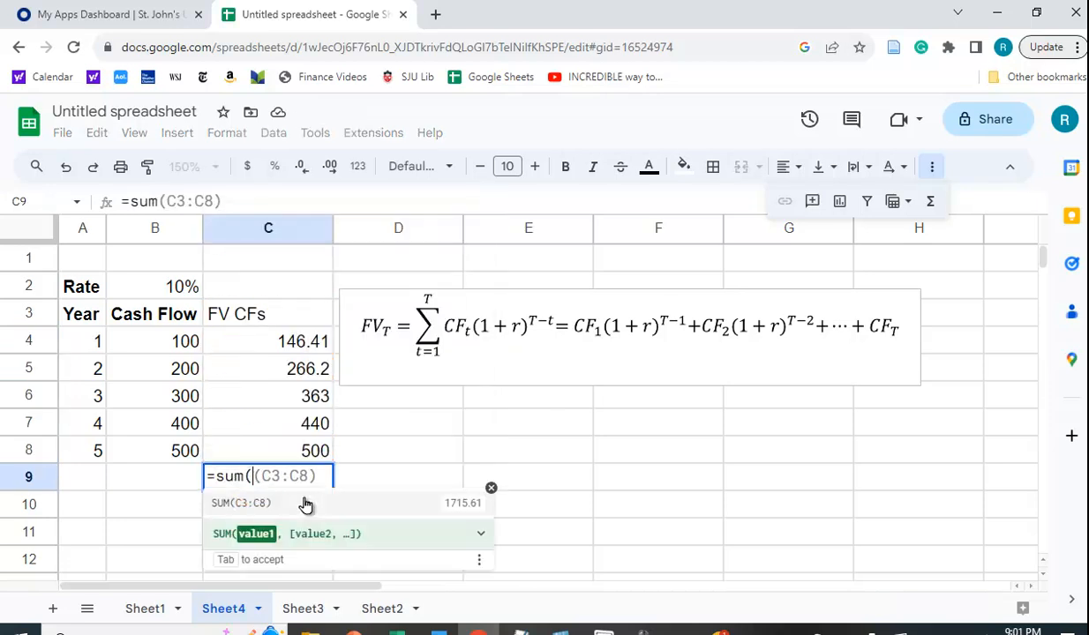
{"action": "left_click_drag", "start_coordinate": [289, 344], "coordinate": [288, 451]}
{"action": "key", "text": "Return"}
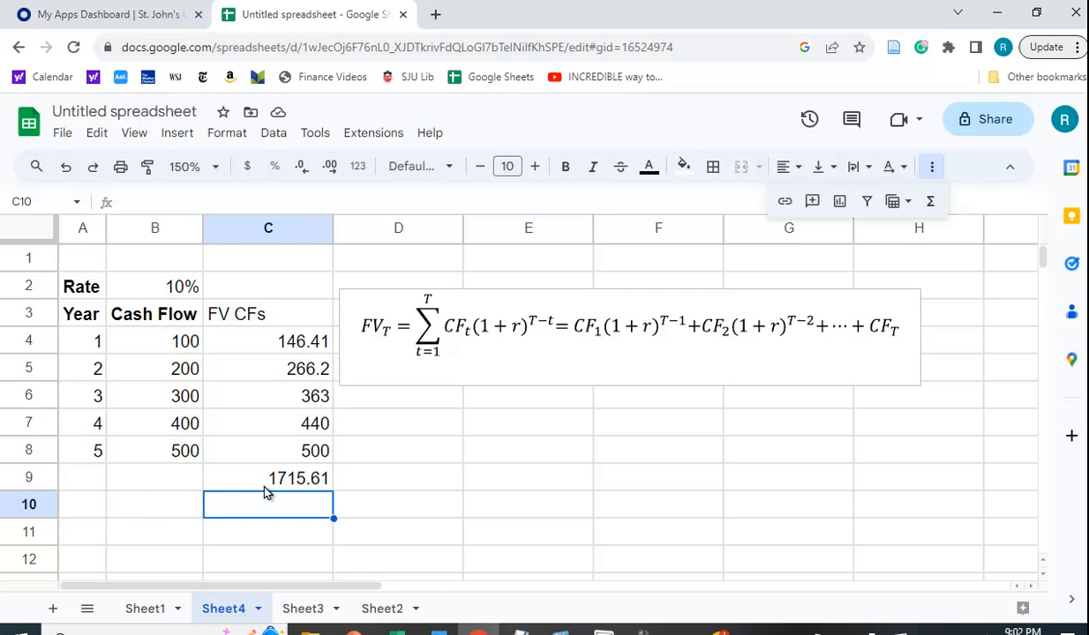
Step: Calculate the present value of the cash flows in cell B10 with NPV, using rate B2 and range B4:B8
{"action": "left_click", "coordinate": [143, 509]}
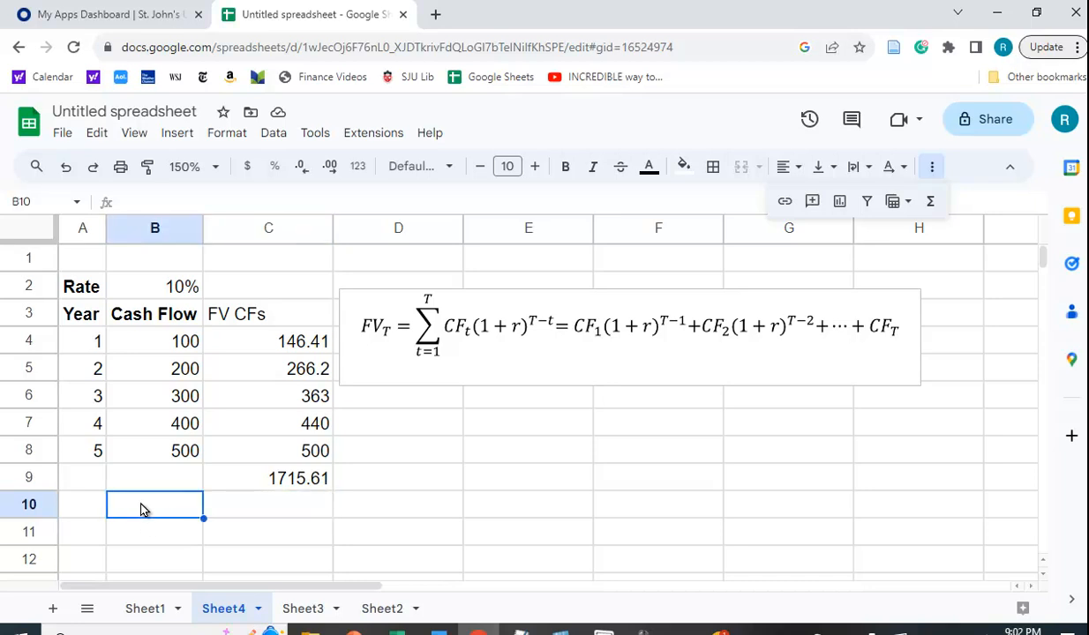
{"action": "type", "text": "="}
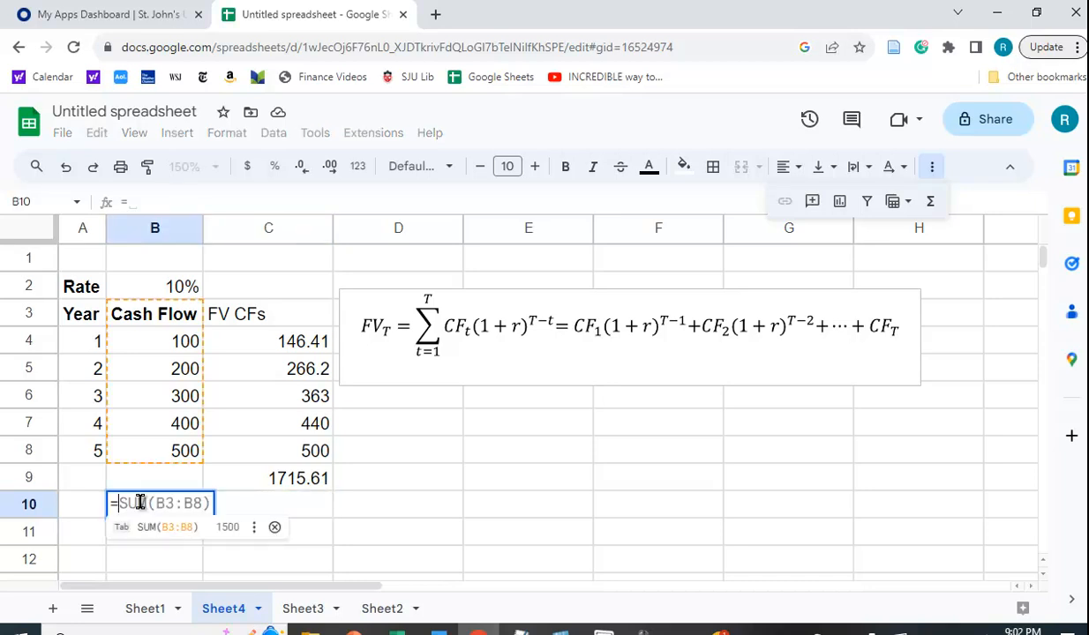
{"action": "type", "text": "npv("}
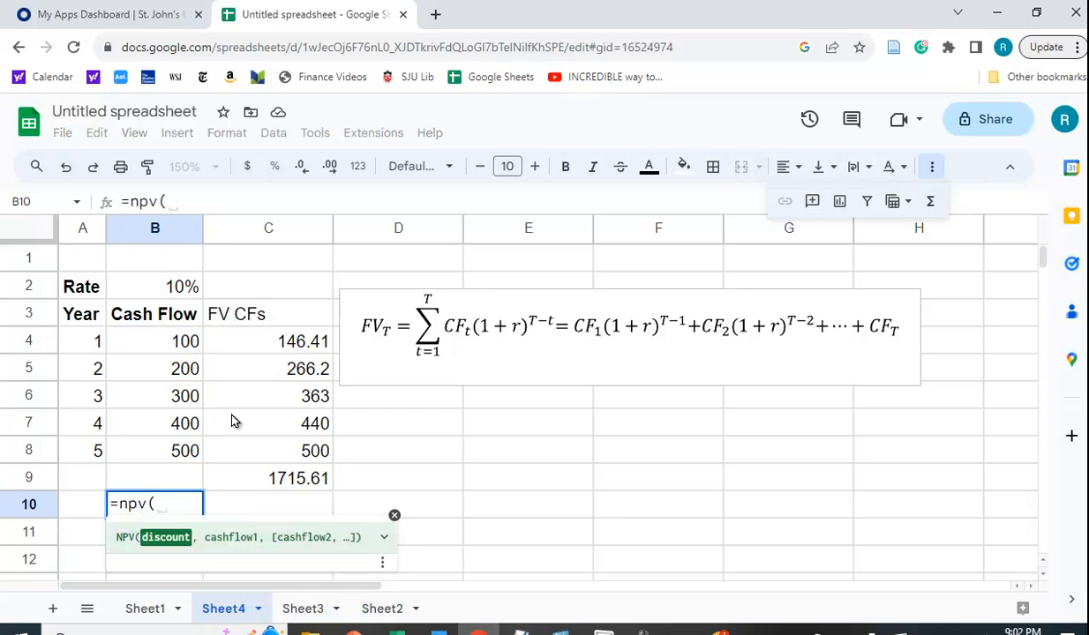
{"action": "left_click", "coordinate": [154, 286]}
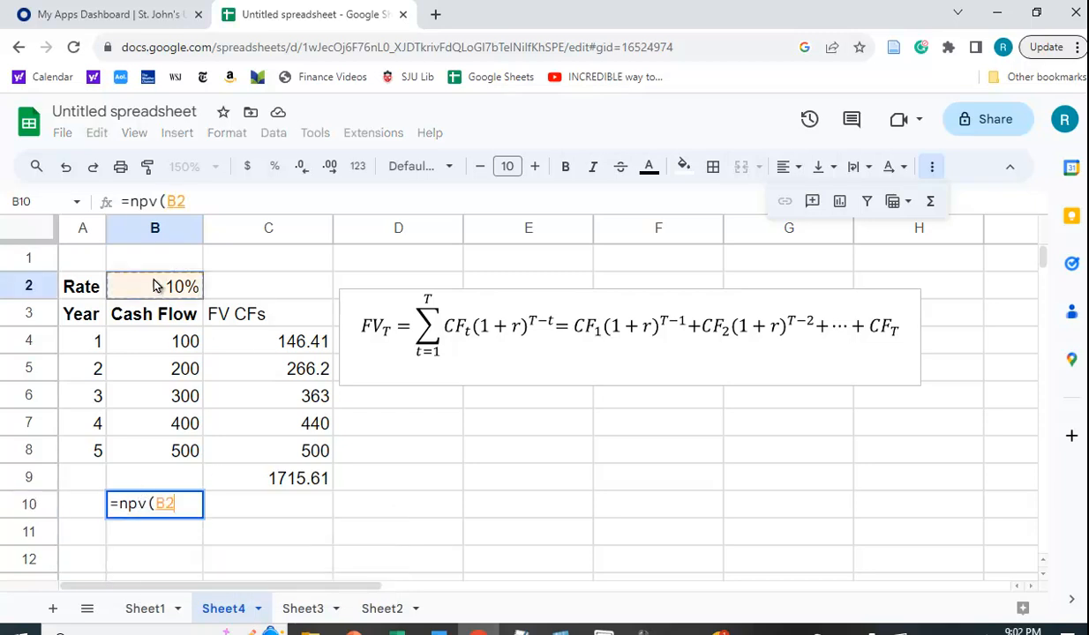
{"action": "type", "text": ","}
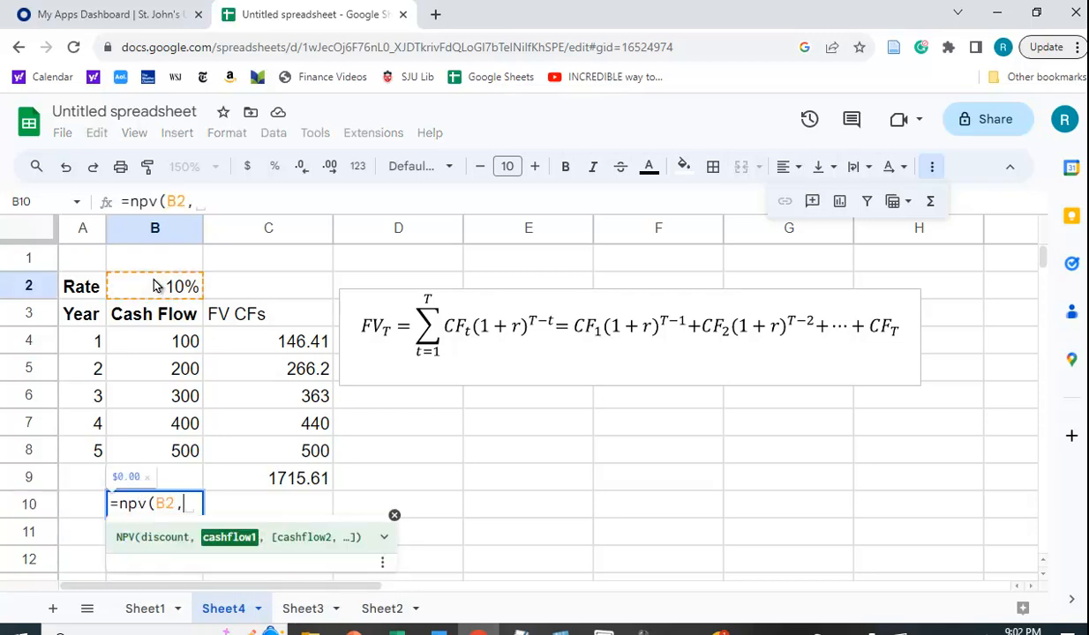
{"action": "left_click_drag", "start_coordinate": [184, 344], "coordinate": [184, 450]}
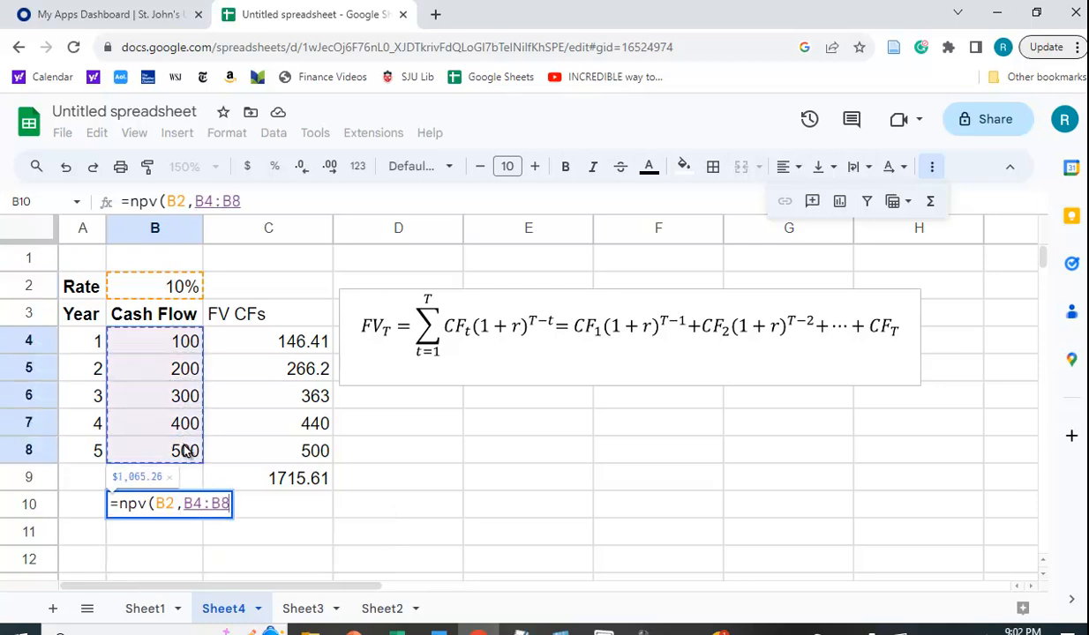
{"action": "key", "text": "Return"}
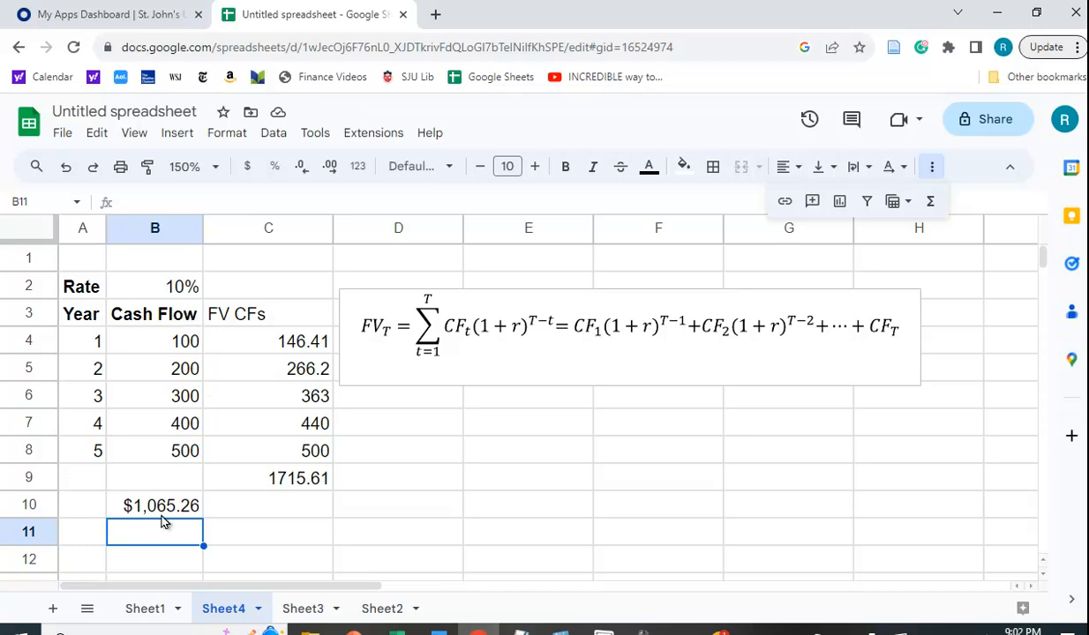
Step: Compound the present value forward five years in cell C10 with the formula =B10*(1+B2)^5
{"action": "left_click", "coordinate": [273, 510]}
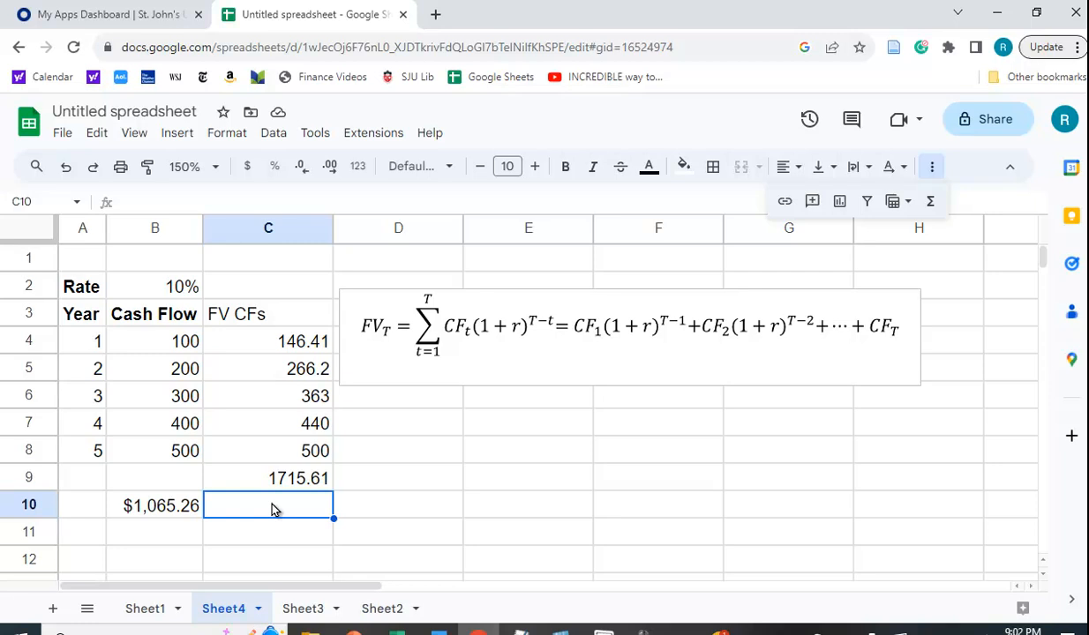
{"action": "type", "text": "="}
{"action": "left_click", "coordinate": [163, 512]}
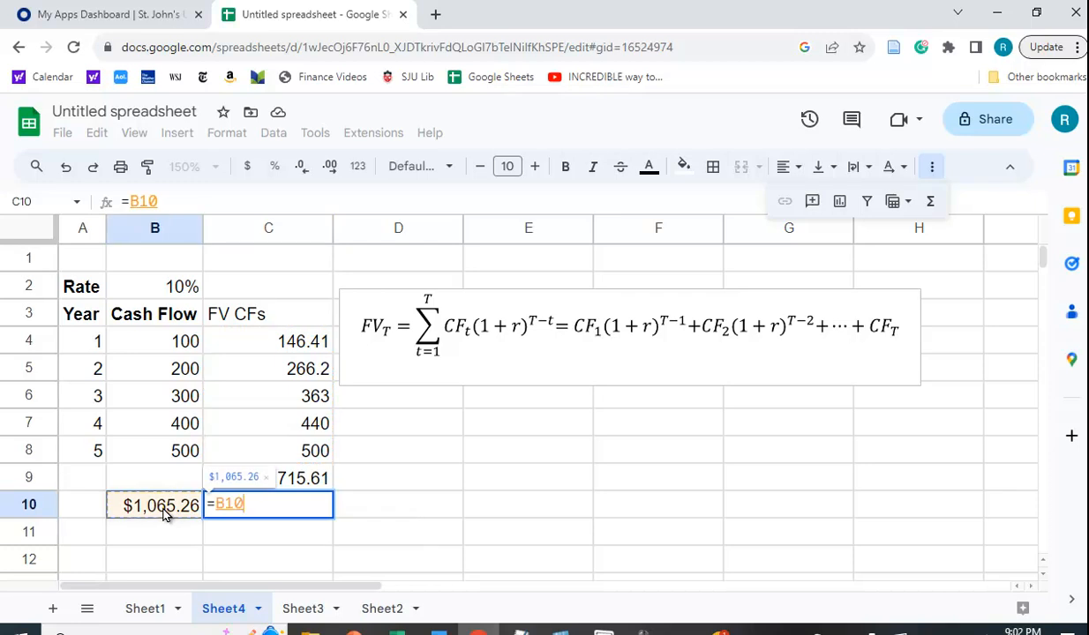
{"action": "type", "text": "*(1+"}
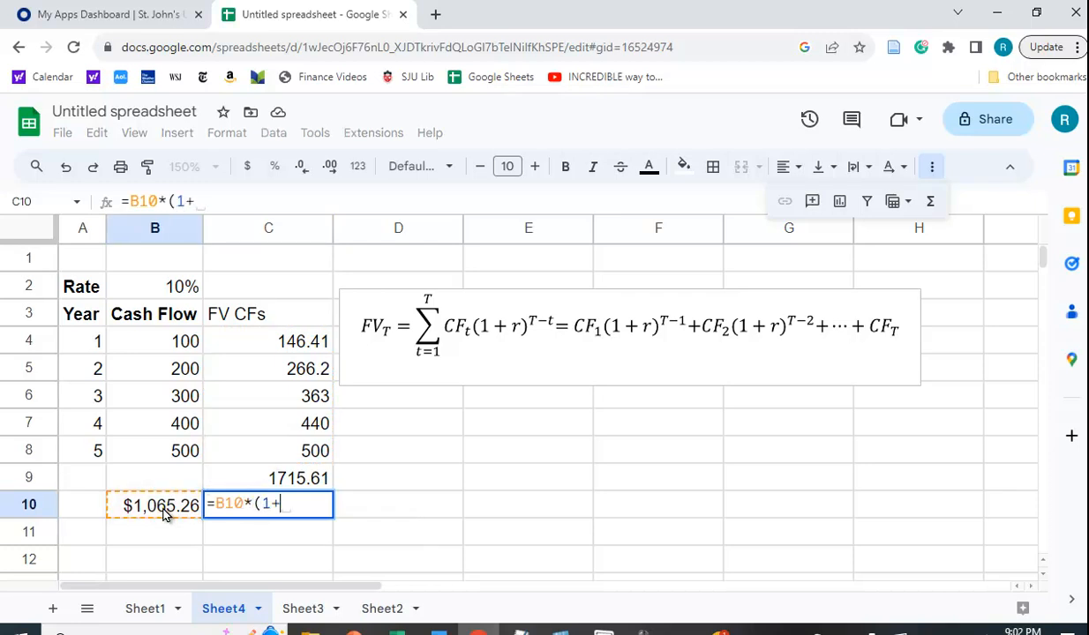
{"action": "left_click", "coordinate": [180, 289]}
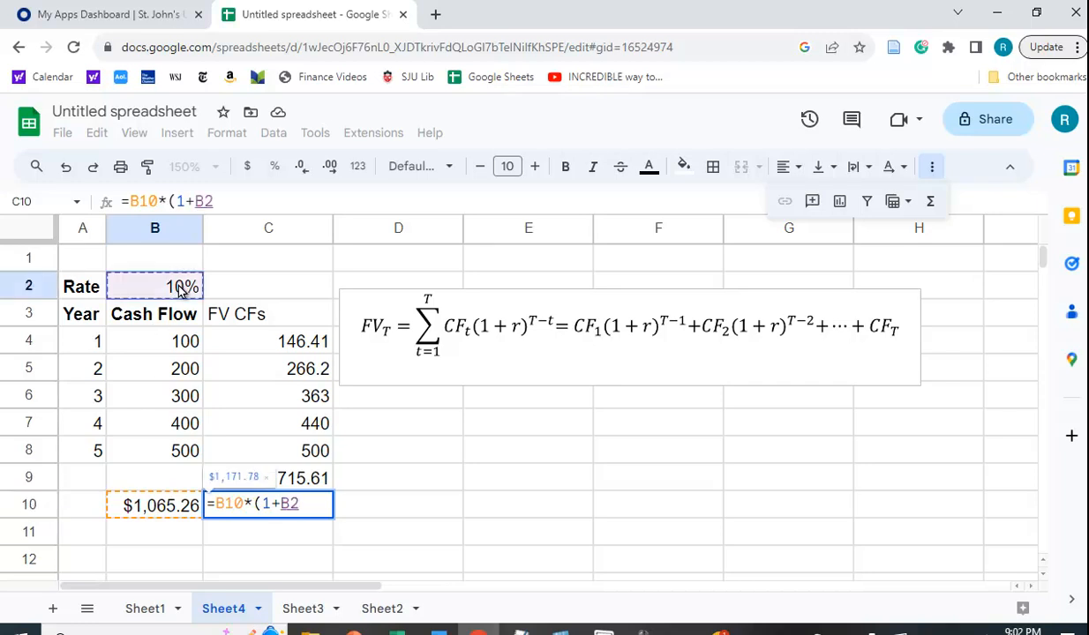
{"action": "type", "text": ")^"}
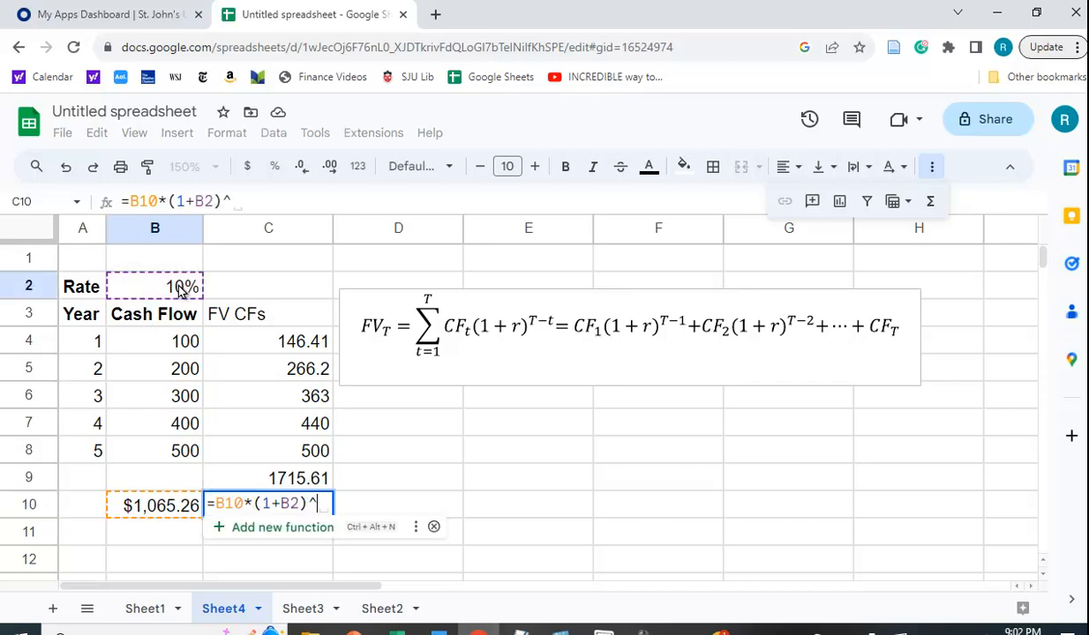
{"action": "type", "text": "5"}
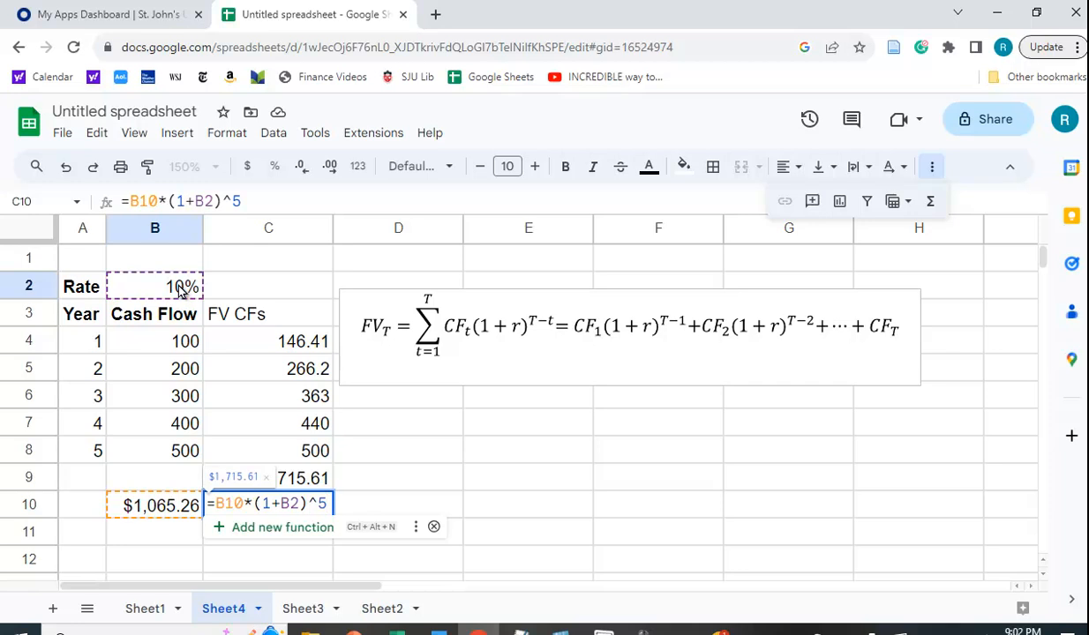
{"action": "key", "text": "Return"}
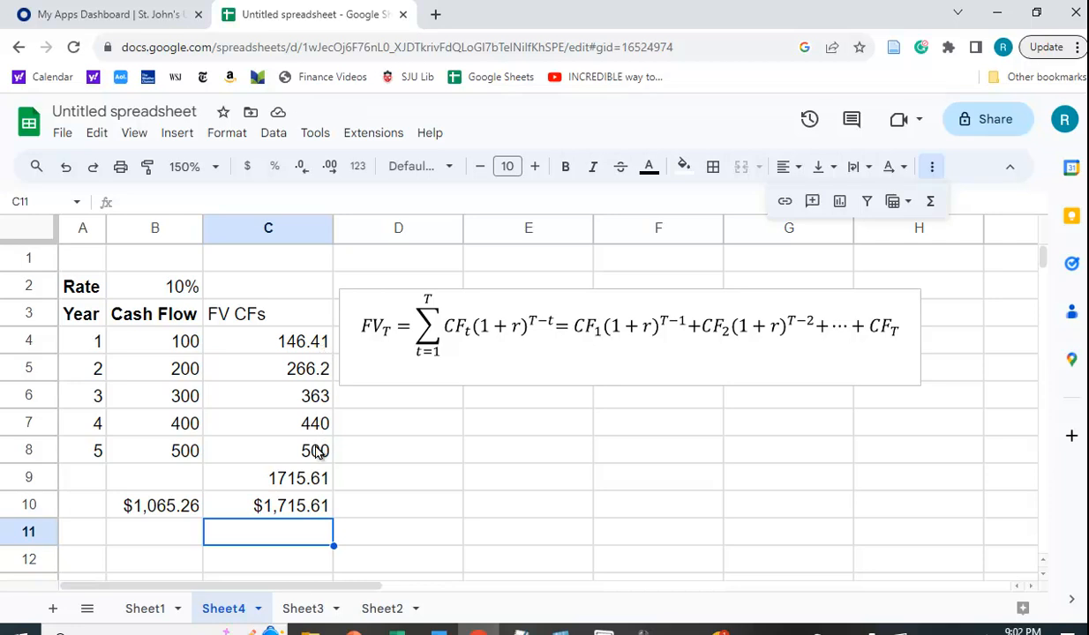
Step: Label the present value row by entering "PV" in cell A10
{"action": "left_click", "coordinate": [87, 510]}
{"action": "type", "text": "PV"}
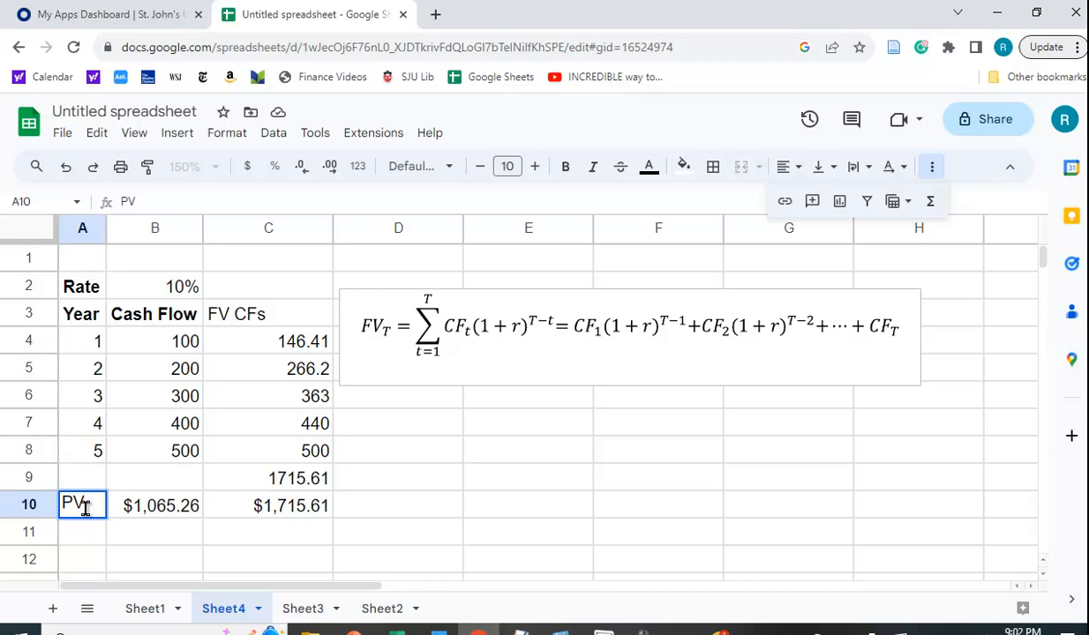
{"action": "left_click", "coordinate": [393, 499]}
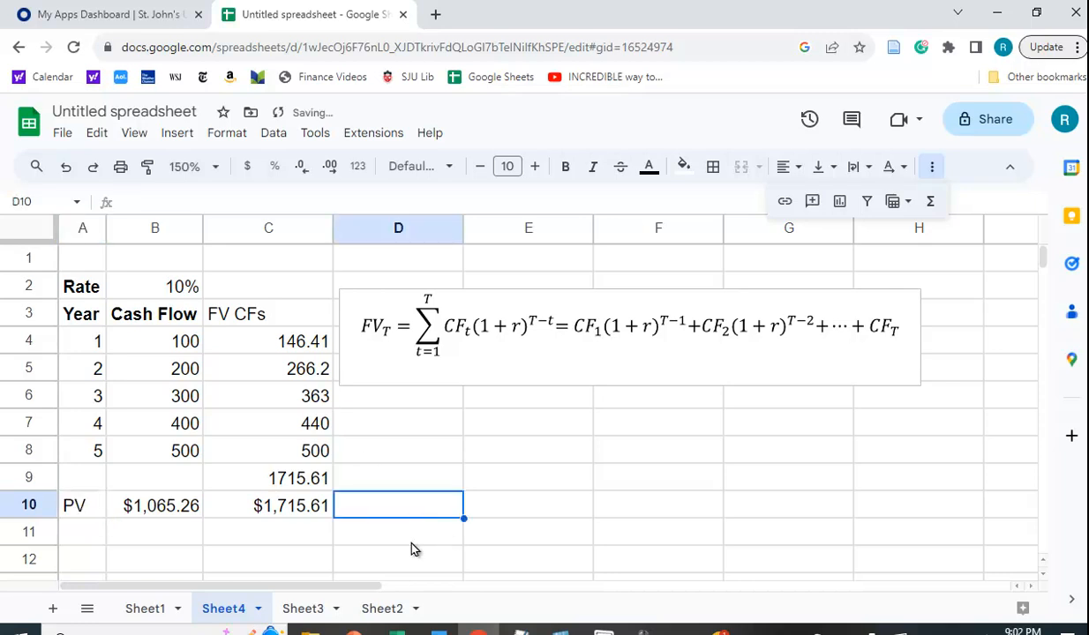